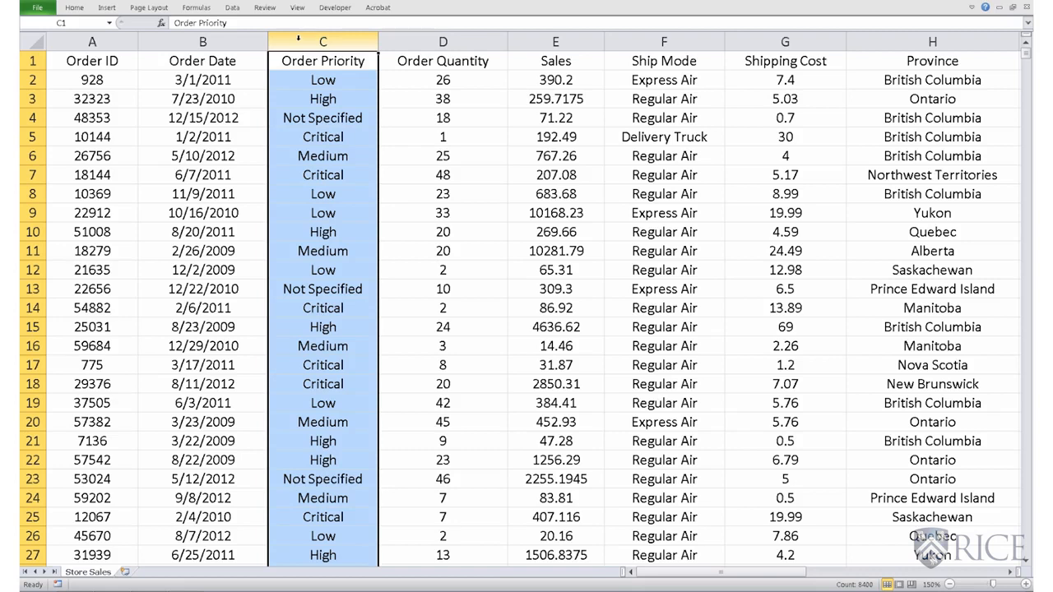
pyautogui.rightClick(292, 38)
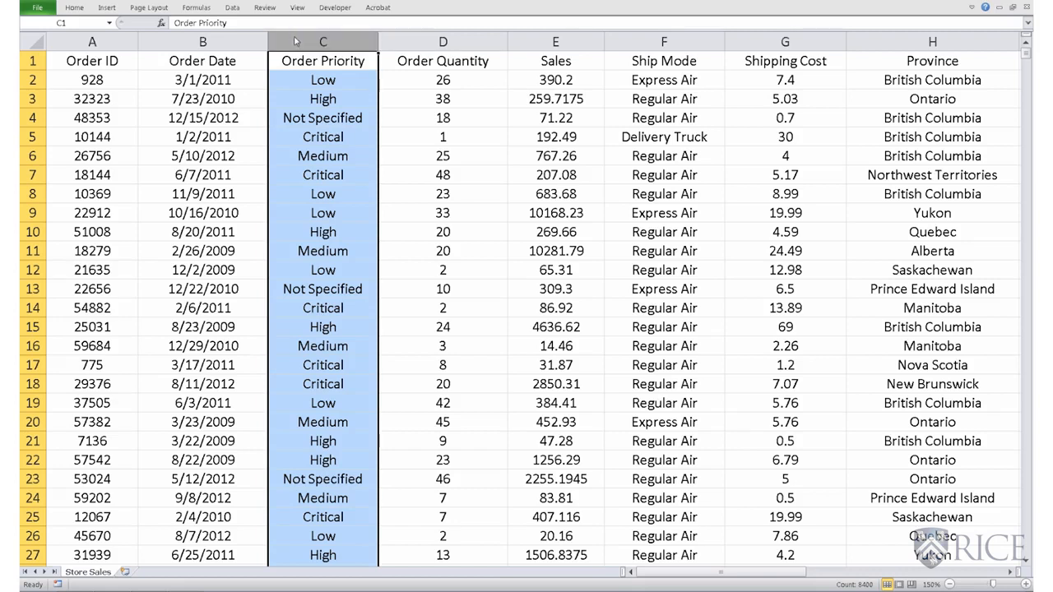
pyautogui.click(417, 40)
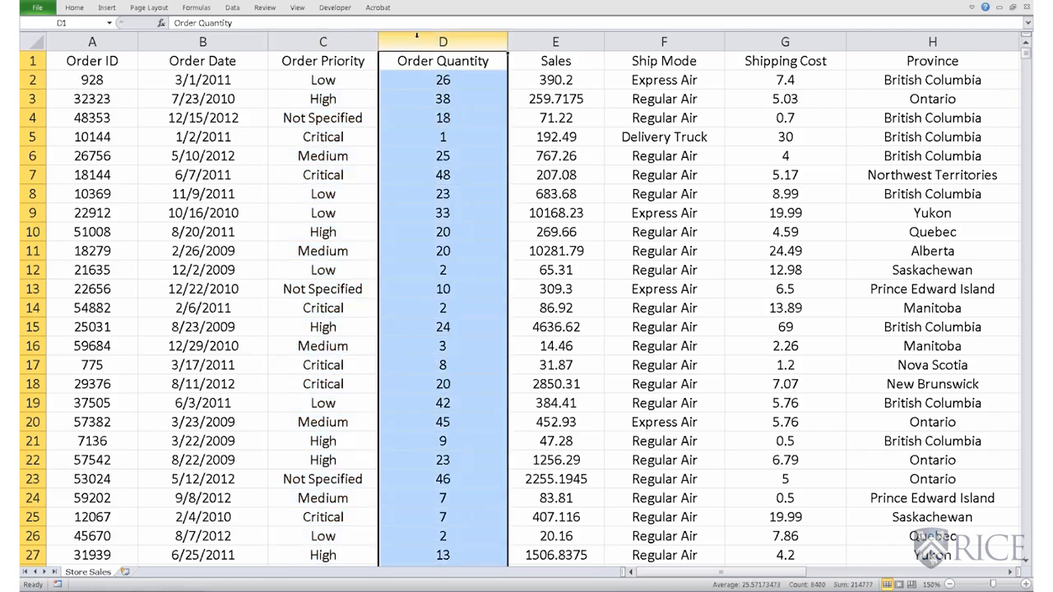
pyautogui.click(443, 79)
pyautogui.click(34, 80)
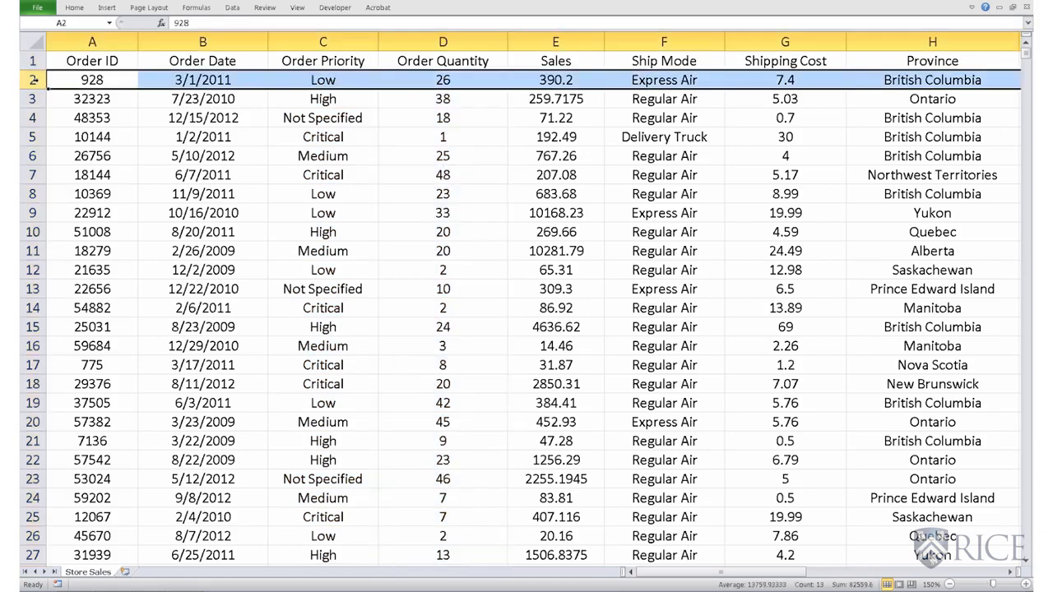
pyautogui.click(85, 80)
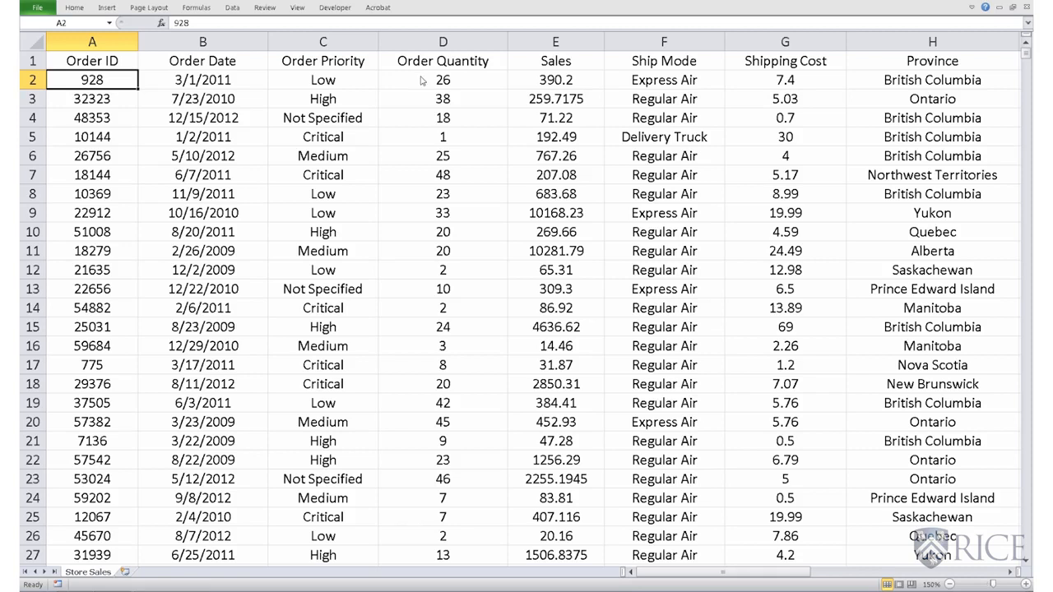
# Step: Insert three blank columns between the Order Quantity and Sales columns
pyautogui.click(563, 38)
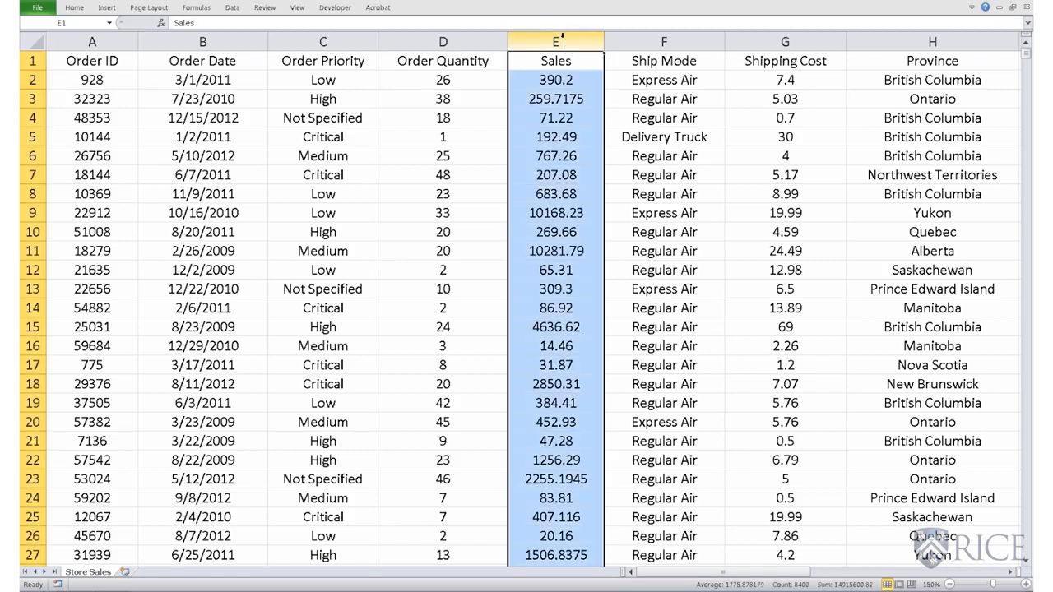
pyautogui.moveTo(552, 33); pyautogui.dragTo(785, 37)
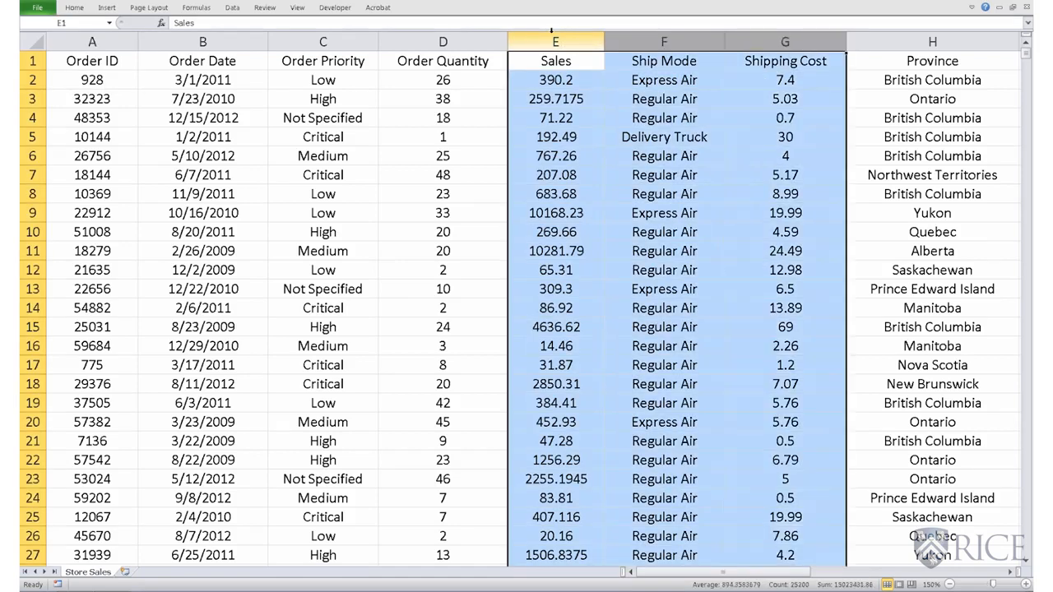
pyautogui.rightClick(685, 43)
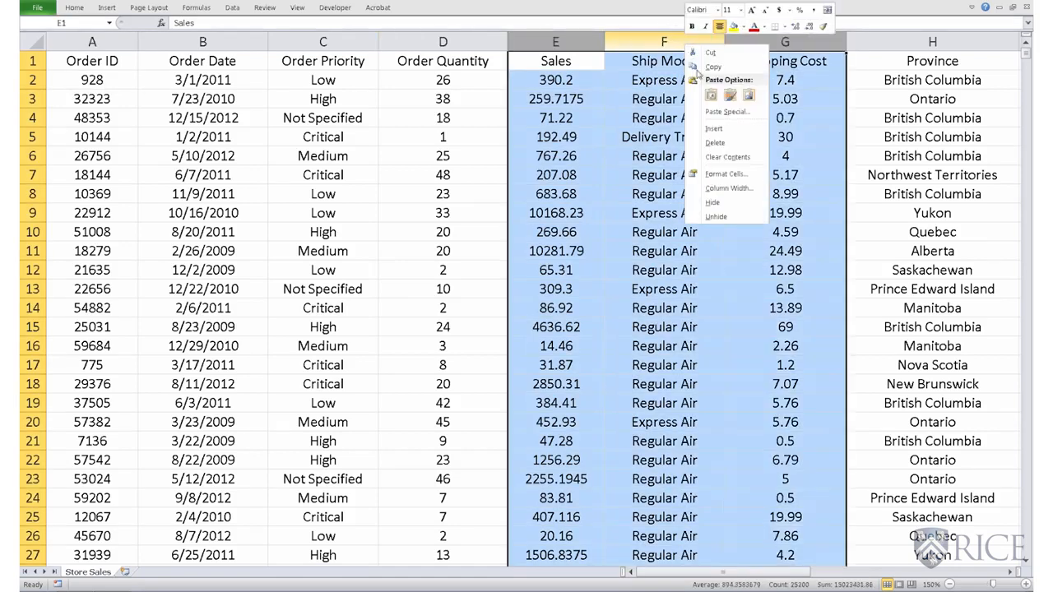
pyautogui.click(715, 129)
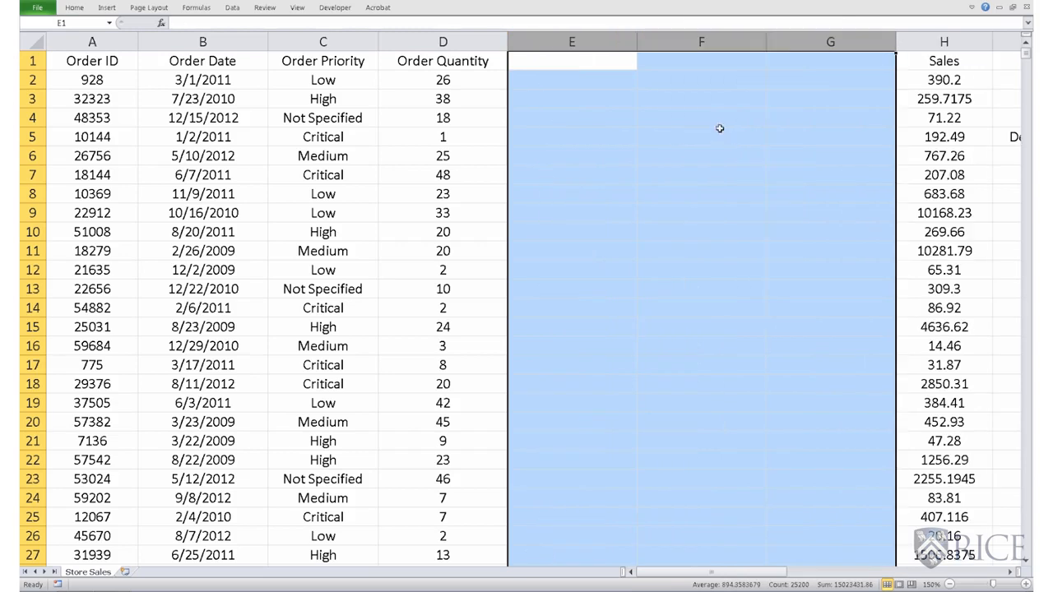
# Step: Start a discount lookup table with quantity 1 in F8, quantity 10 in F9 and discount 0.01 in G8
pyautogui.click(652, 194)
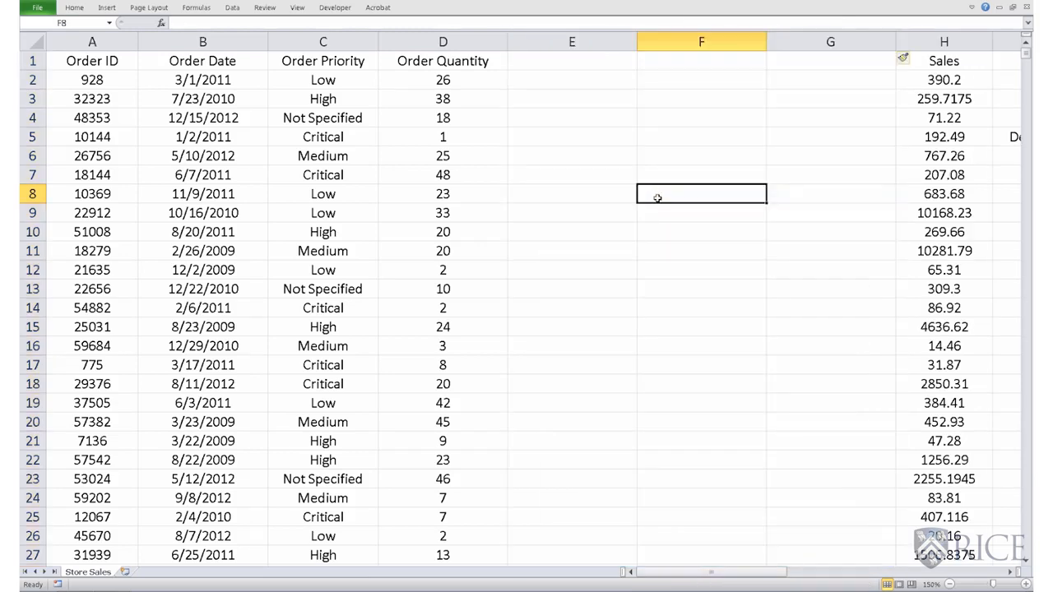
pyautogui.write('1')
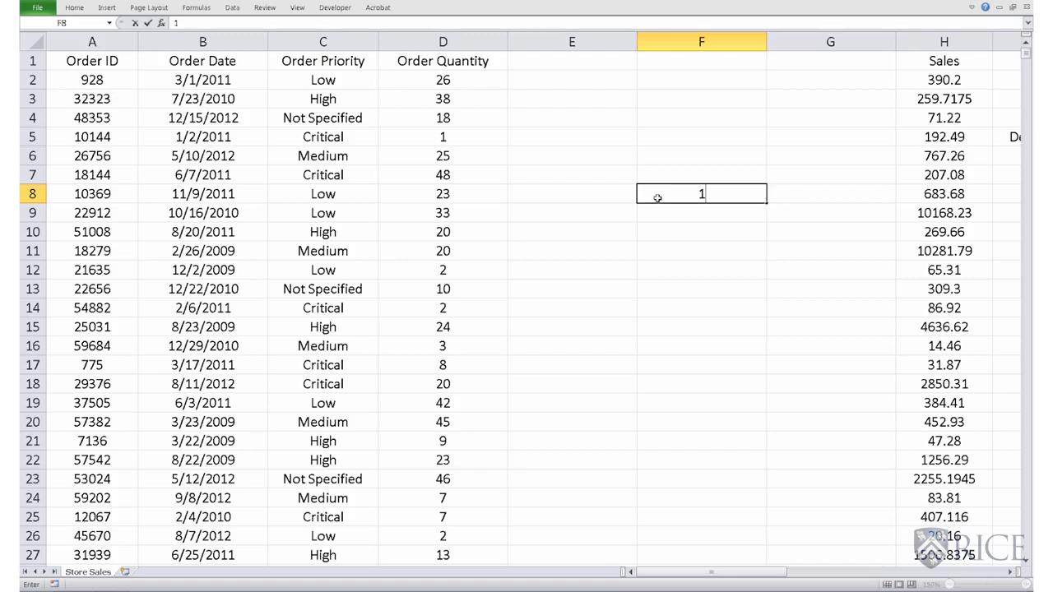
pyautogui.press('Return')
pyautogui.write('10')
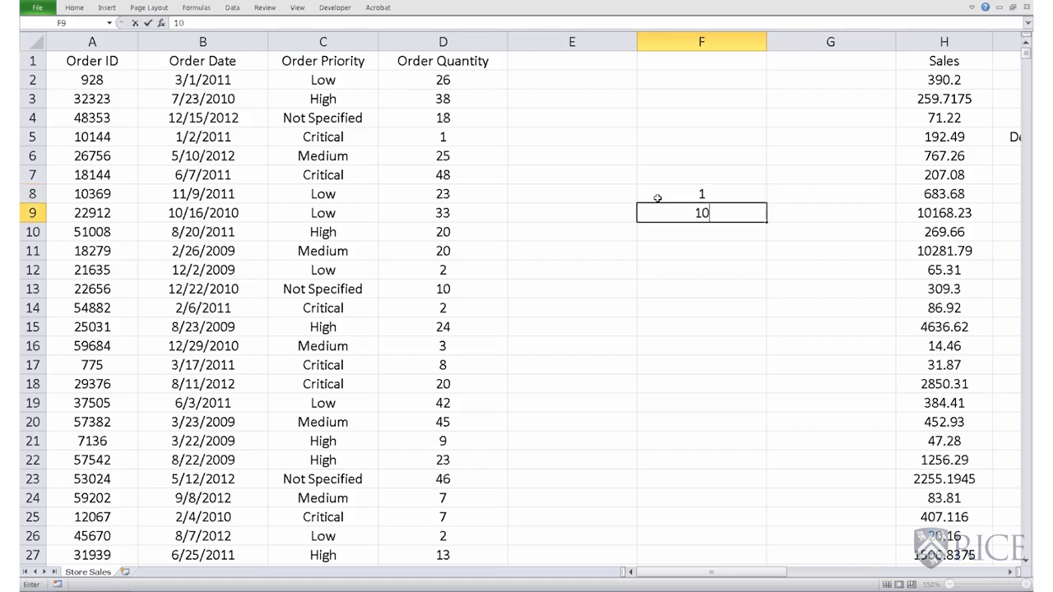
pyautogui.press('Up')
pyautogui.press('Right')
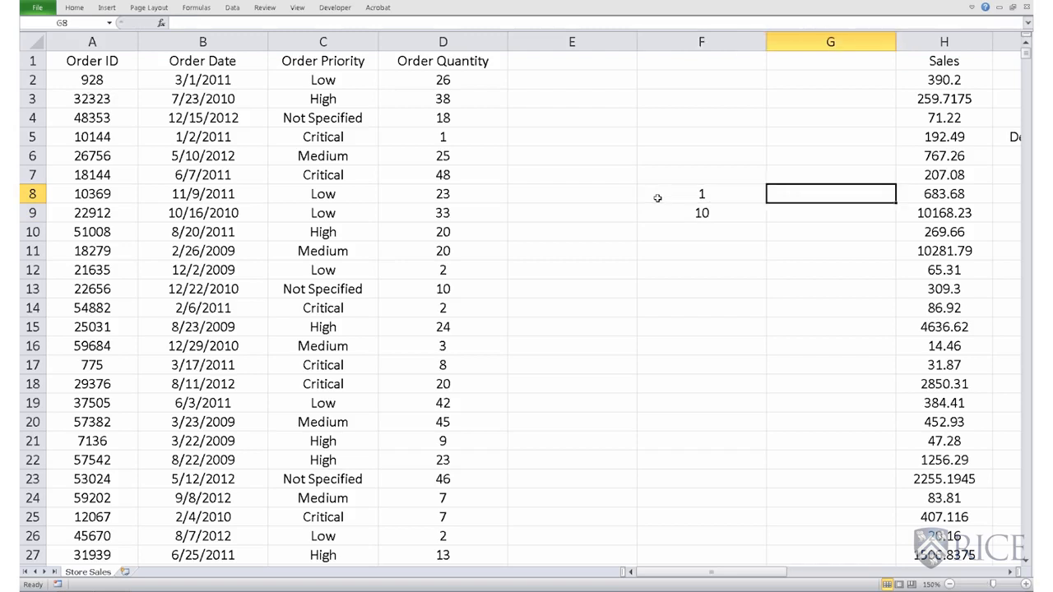
pyautogui.write('0.01')
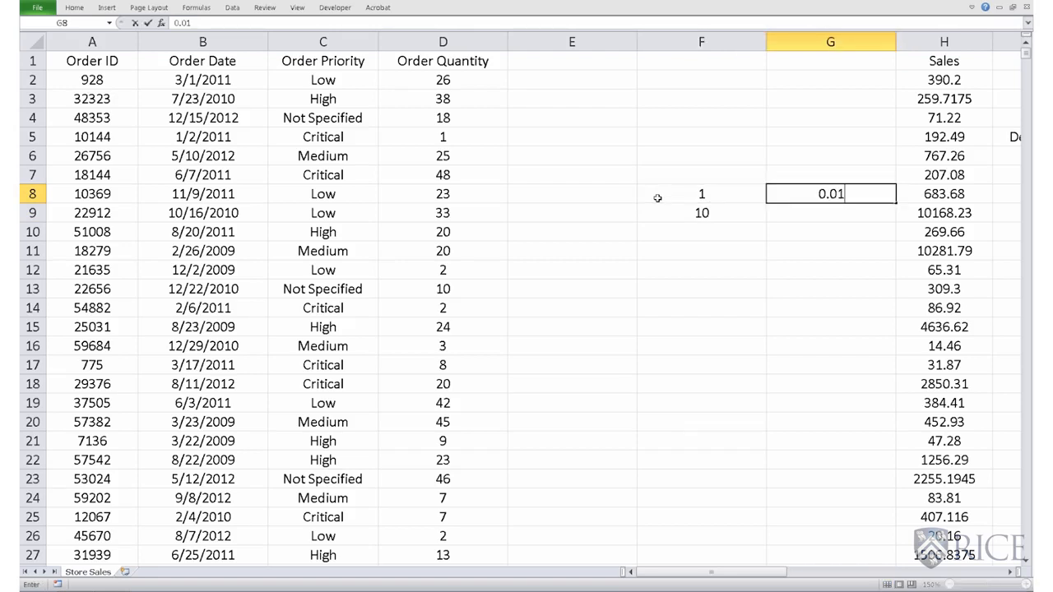
pyautogui.press('Return')
# Step: Add the quantity 20 in F10 and the discount 0.02 in G9 to the lookup table
pyautogui.press('Down')
pyautogui.press('Left')
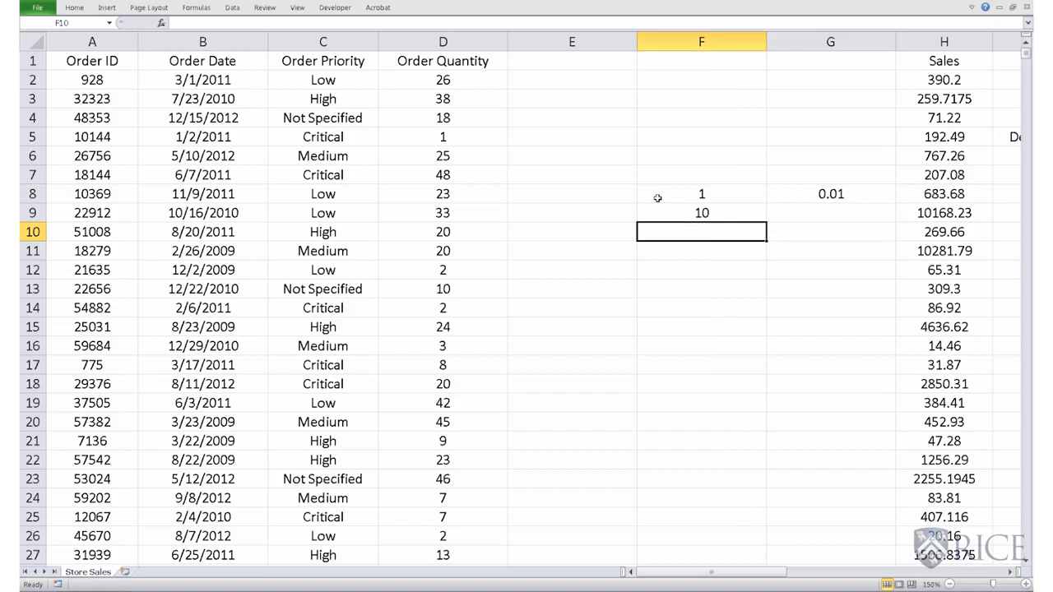
pyautogui.write('20')
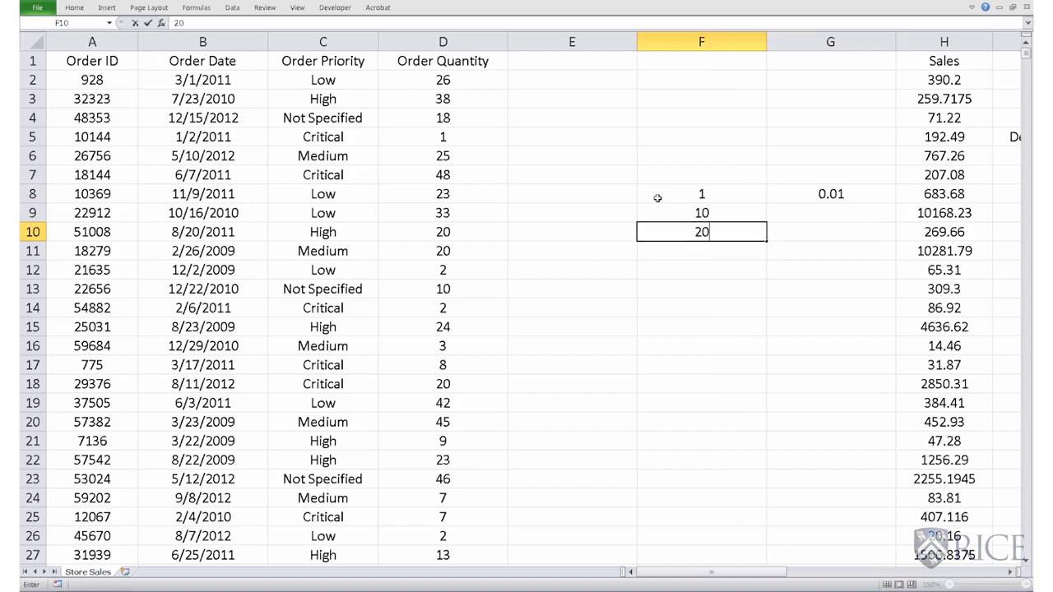
pyautogui.press('Up')
pyautogui.press('Right')
pyautogui.write('0.02')
pyautogui.press('Down')
# Step: Add the quantity 30 in F11 and the discount 0.03 in G10 to the lookup table
pyautogui.press('Left')
pyautogui.press('Down')
pyautogui.write('30')
pyautogui.press('Up')
pyautogui.press('Right')
pyautogui.write('0.03')
pyautogui.press('Down')
# Step: Add the quantity 40 in F12 and the discount 0.04 in G11 to the lookup table
pyautogui.press('Down')
pyautogui.press('Left')
pyautogui.write('40')
pyautogui.press('Up')
pyautogui.press('Right')
pyautogui.write('0.04')
pyautogui.press('Return')
# Step: Complete the lookup table with quantity 50 in F13 and discounts 0.05 in G12 and 0.06 in G13
pyautogui.press('Left')
pyautogui.press('Down')
pyautogui.write('50')
pyautogui.press('Up')
pyautogui.press('Right')
pyautogui.write('0.05')
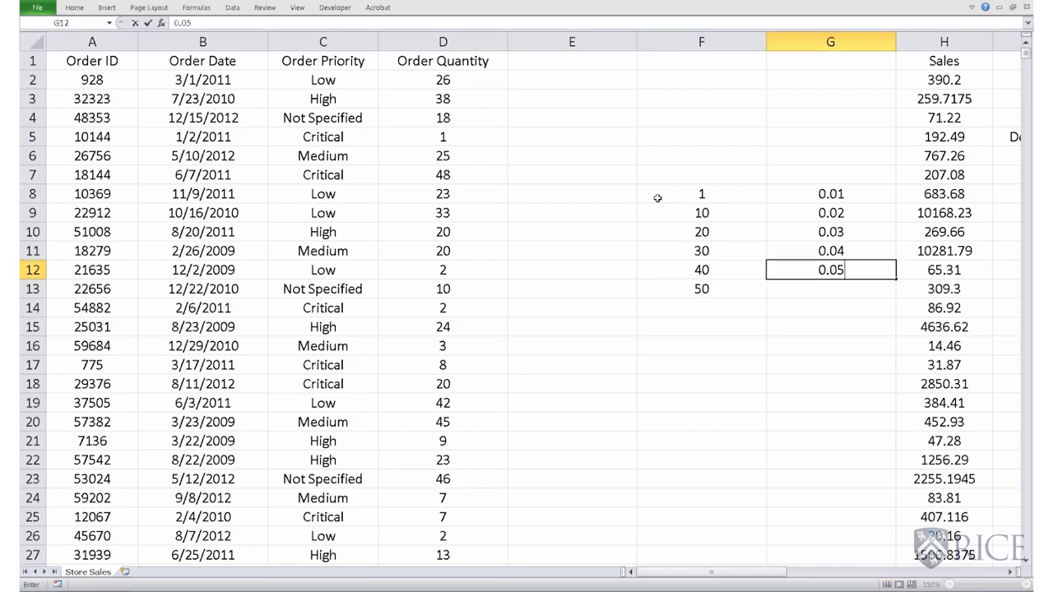
pyautogui.press('Return')
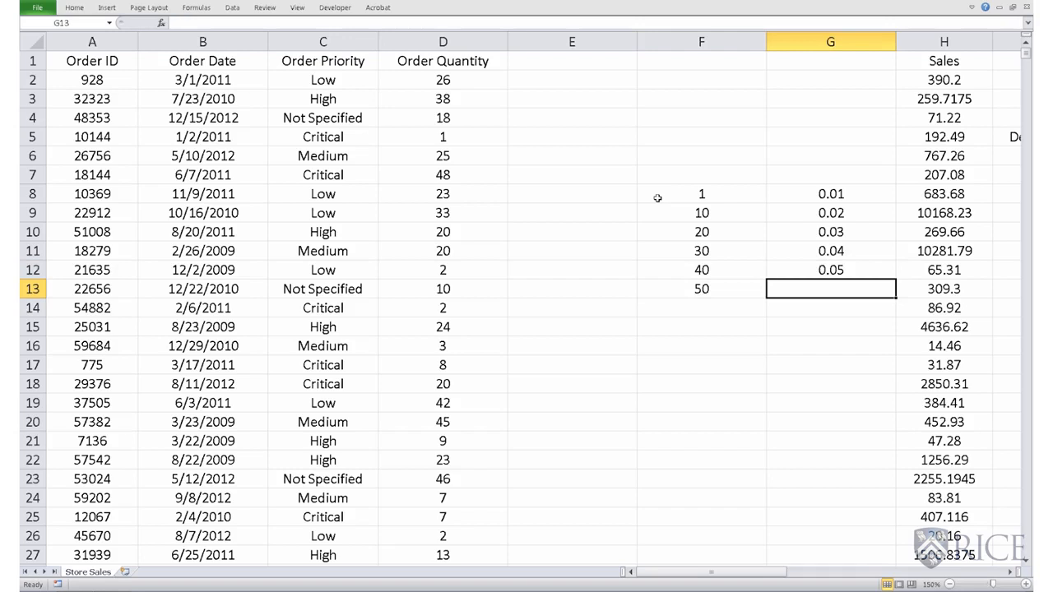
pyautogui.write('0.06')
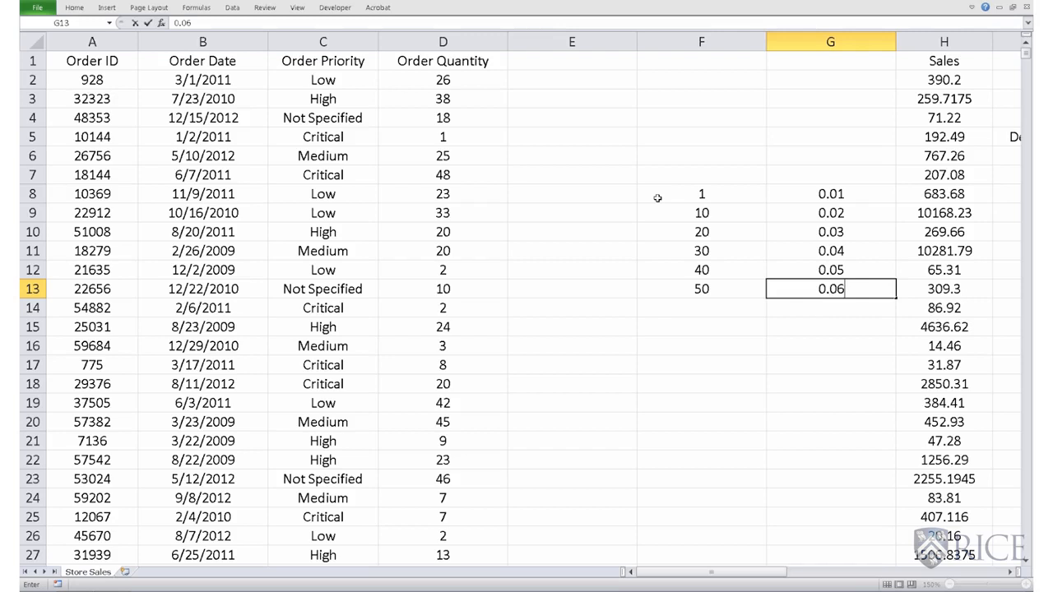
pyautogui.press('Return')
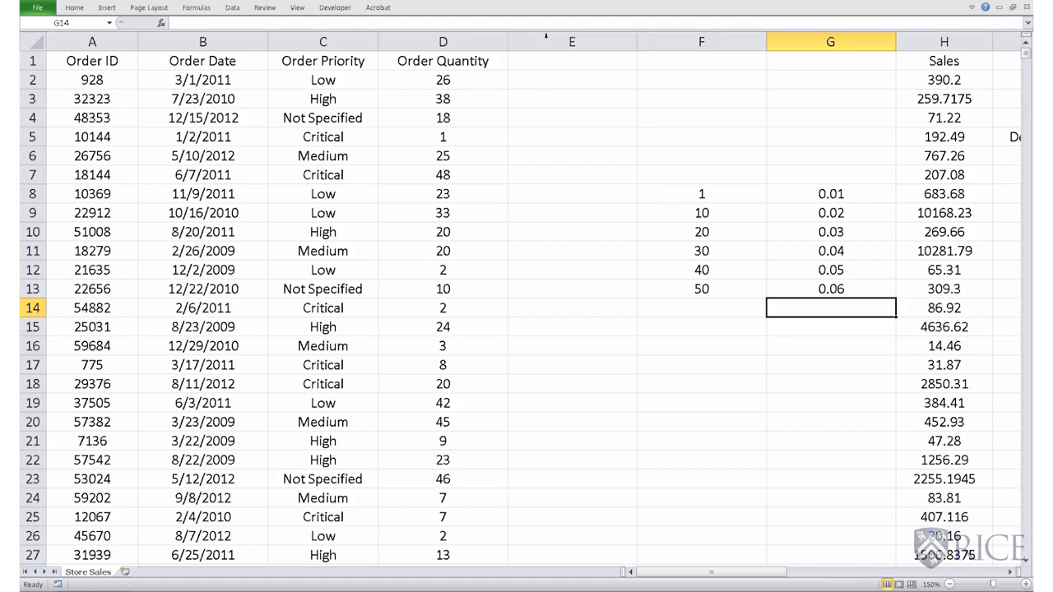
# Step: Enter the column heading Discount in cell E1, next to Order Quantity
pyautogui.click(556, 64)
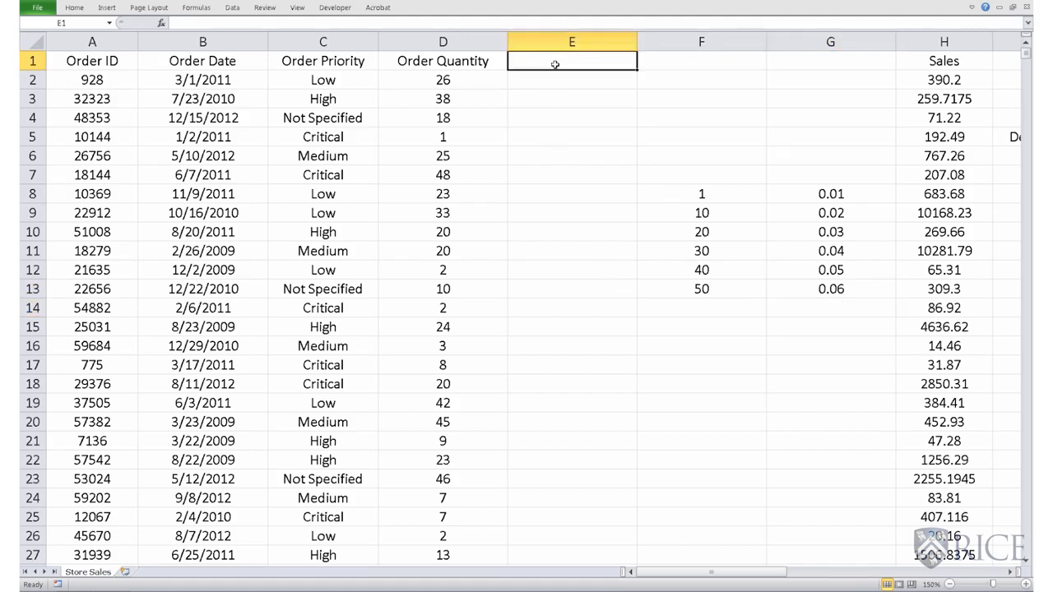
pyautogui.write('Discount')
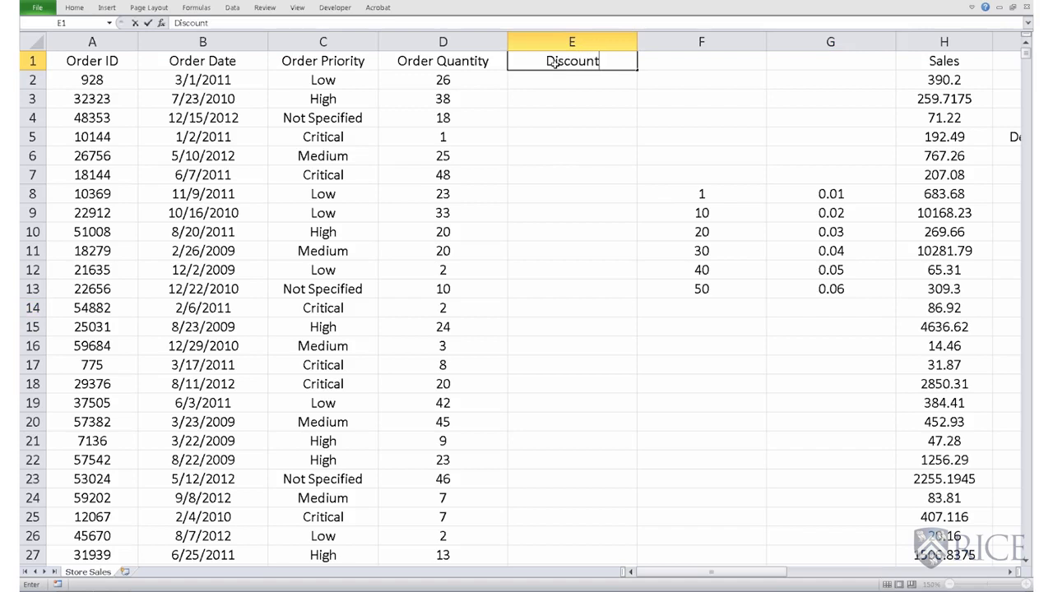
pyautogui.press('F2')
pyautogui.click(557, 79)
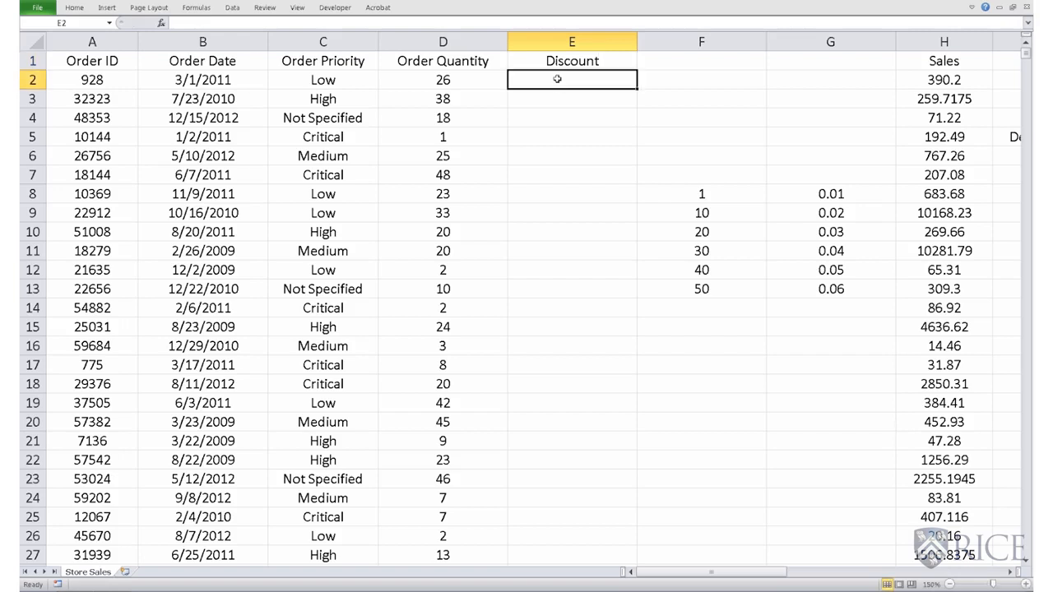
pyautogui.click(473, 83)
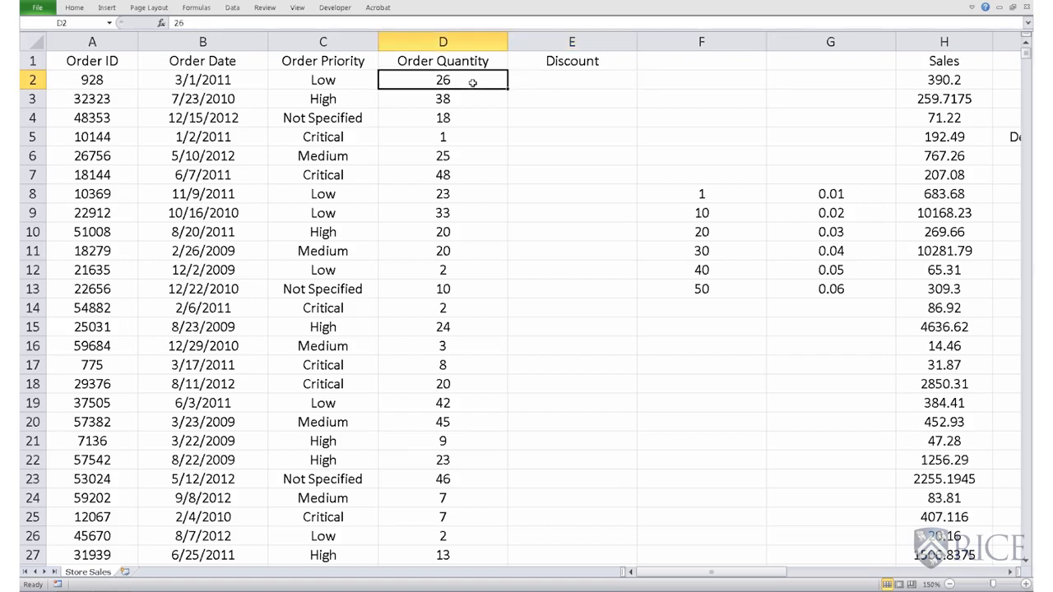
pyautogui.moveTo(696, 195); pyautogui.dragTo(819, 288)
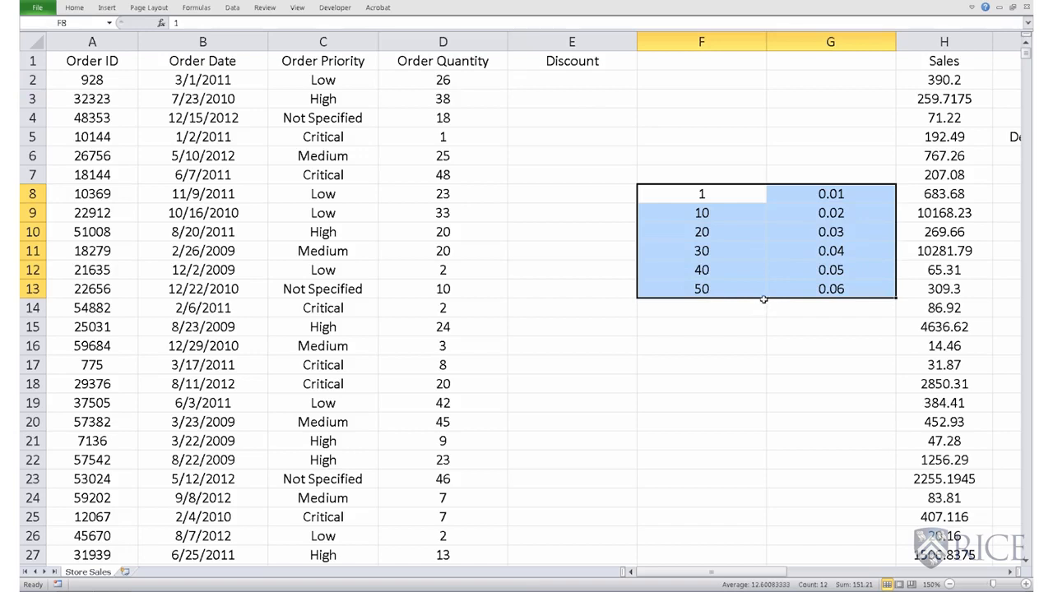
pyautogui.click(850, 234)
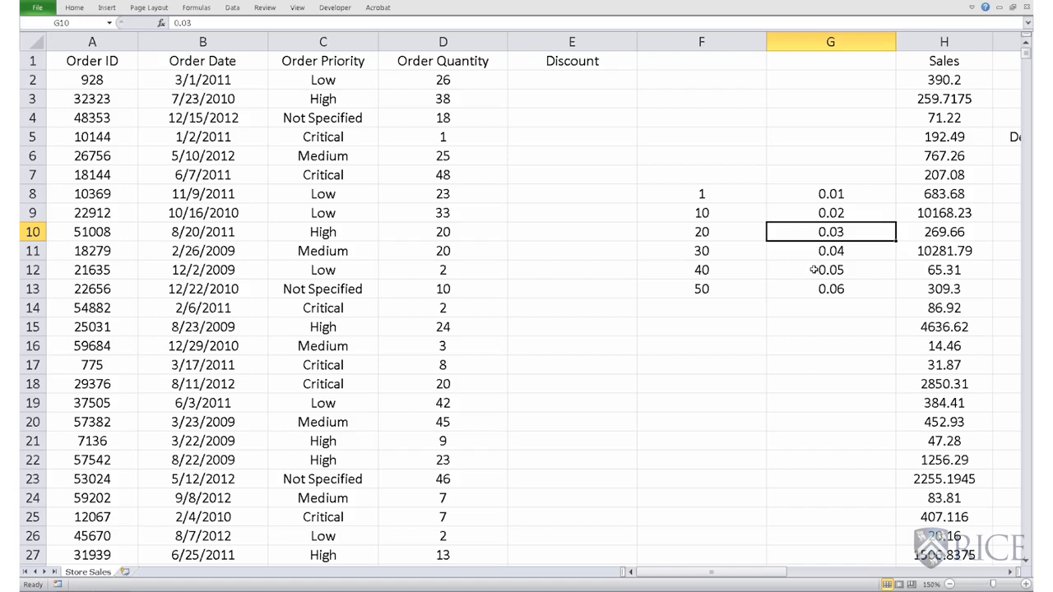
# Step: Start a VLOOKUP formula in E2 with D2 as the lookup value and F8:G13 as the table array
pyautogui.click(539, 78)
pyautogui.write('=V')
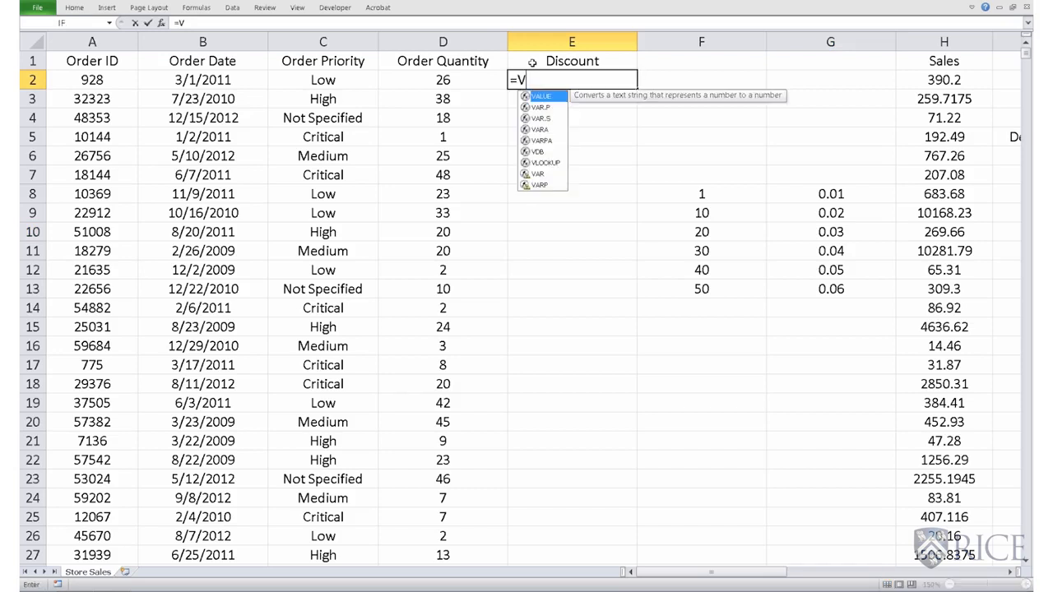
pyautogui.write('LOOKU')
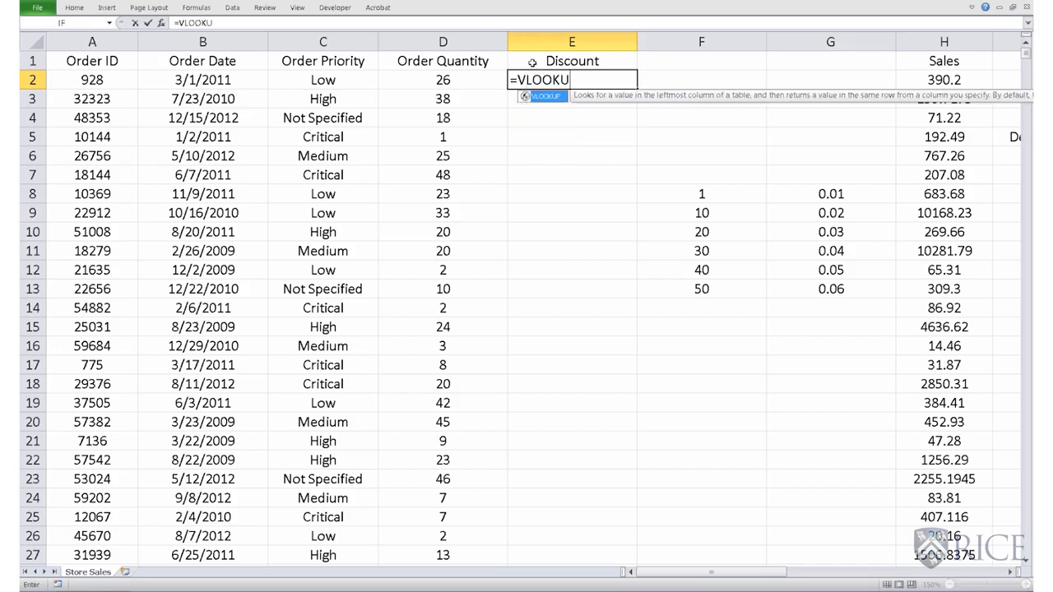
pyautogui.write('P(')
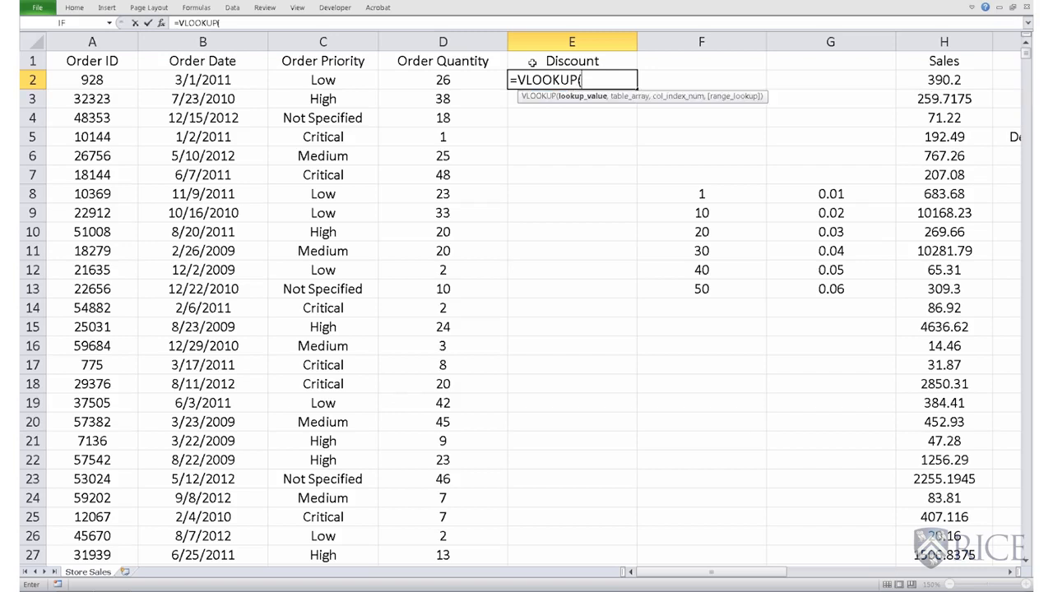
pyautogui.click(451, 80)
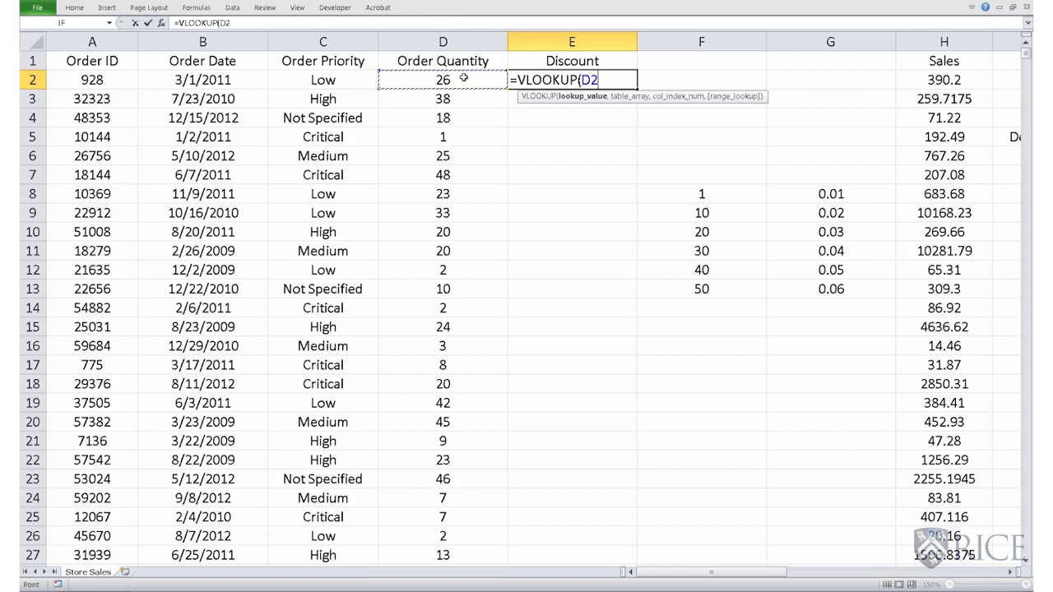
pyautogui.write(',')
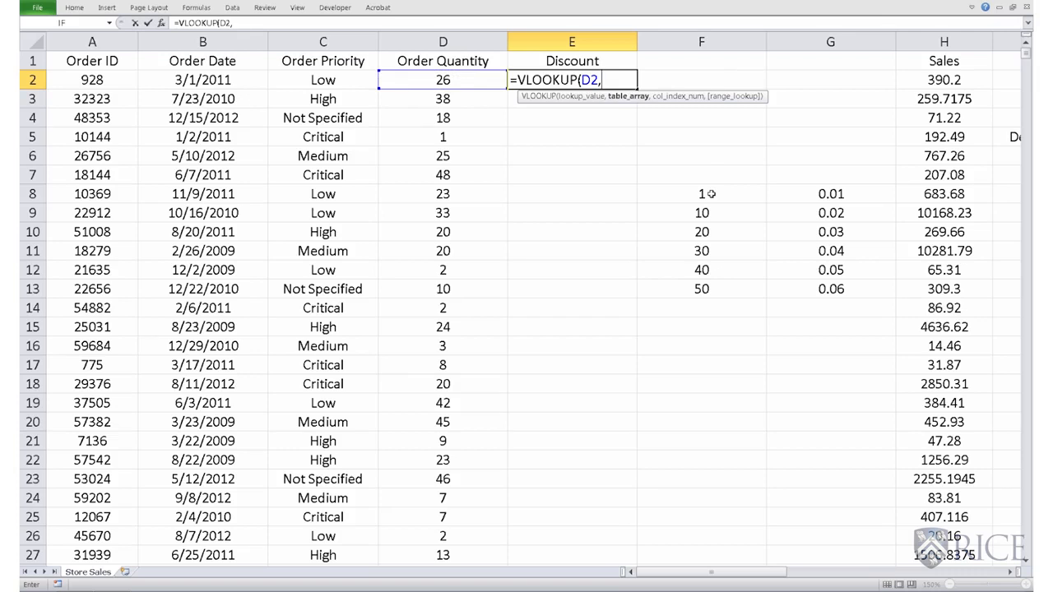
pyautogui.moveTo(709, 193); pyautogui.dragTo(808, 289)
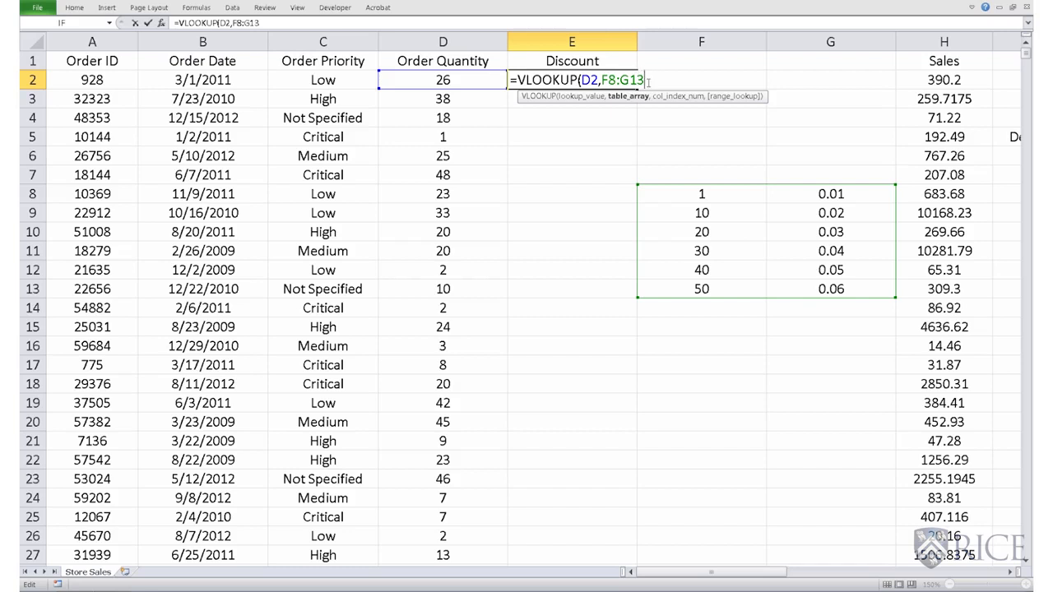
# Step: Complete the VLOOKUP formula in E2 with column index 2 and TRUE for an approximate match
pyautogui.write(',')
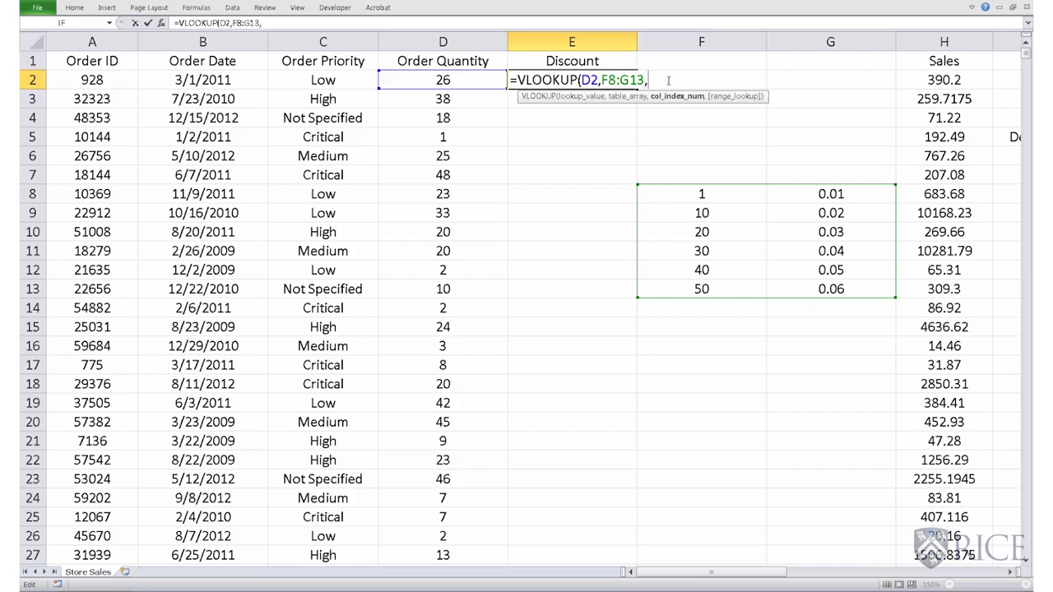
pyautogui.write('2')
pyautogui.write(',')
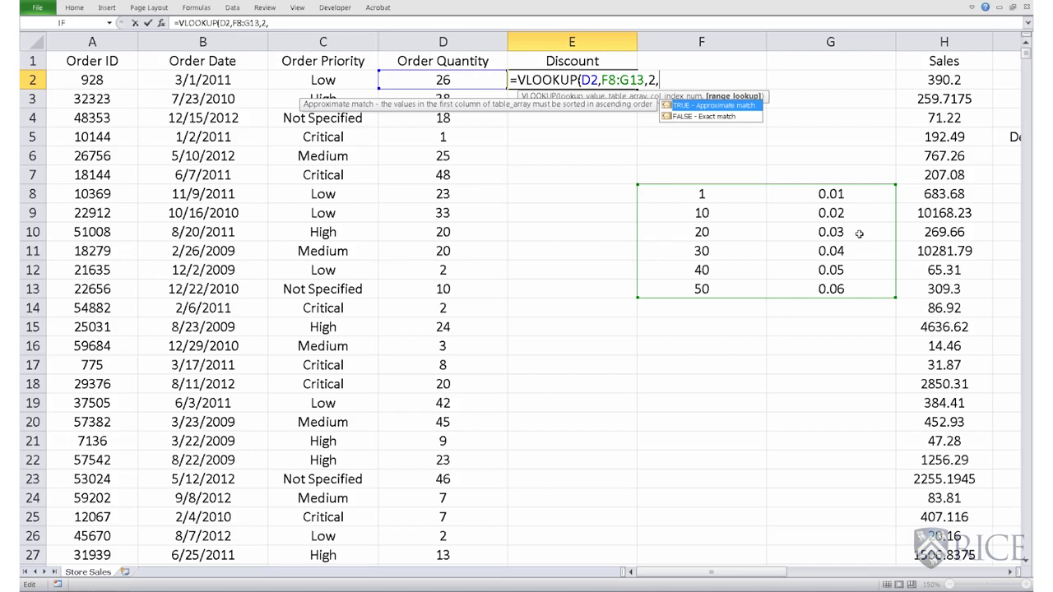
pyautogui.click(661, 79)
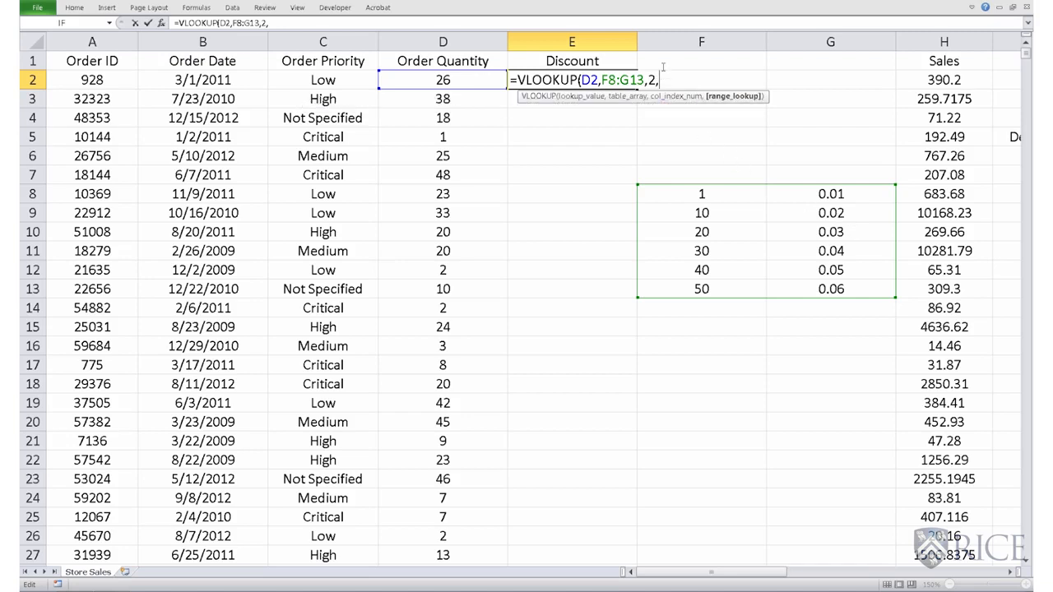
pyautogui.write('TRUE')
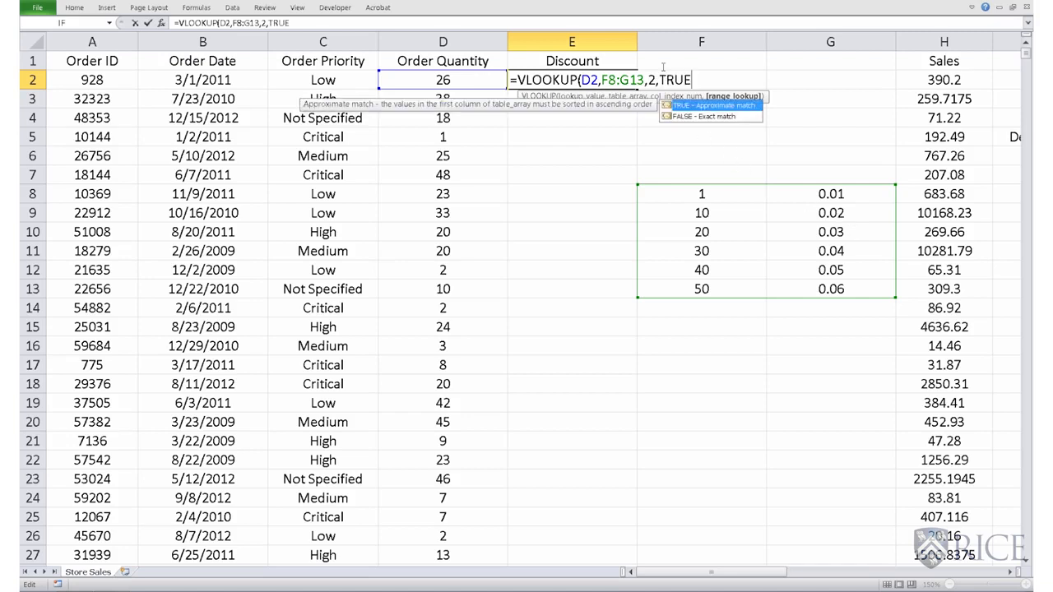
pyautogui.write(')')
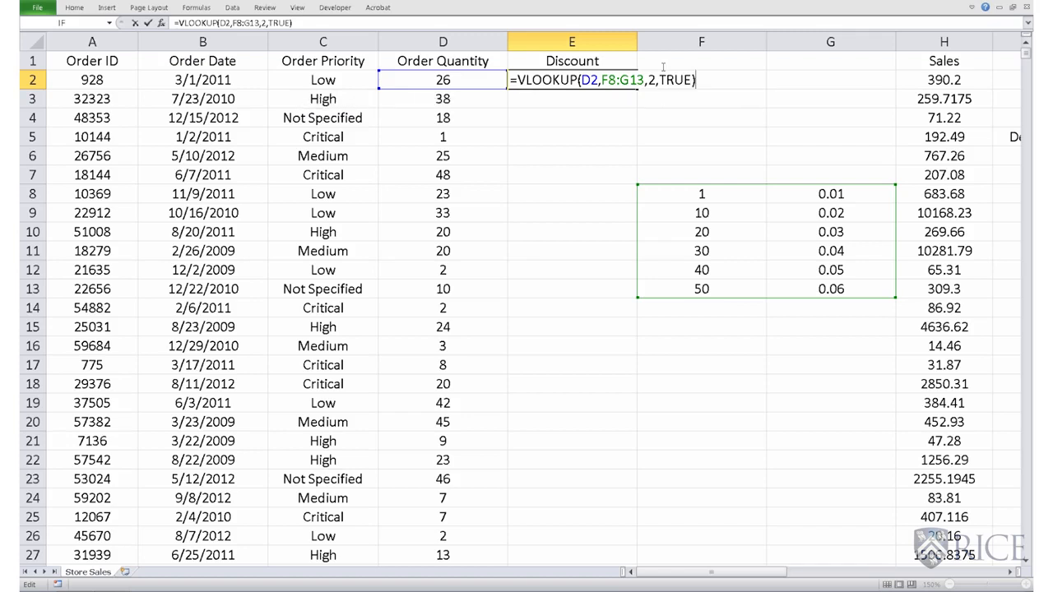
pyautogui.press('Return')
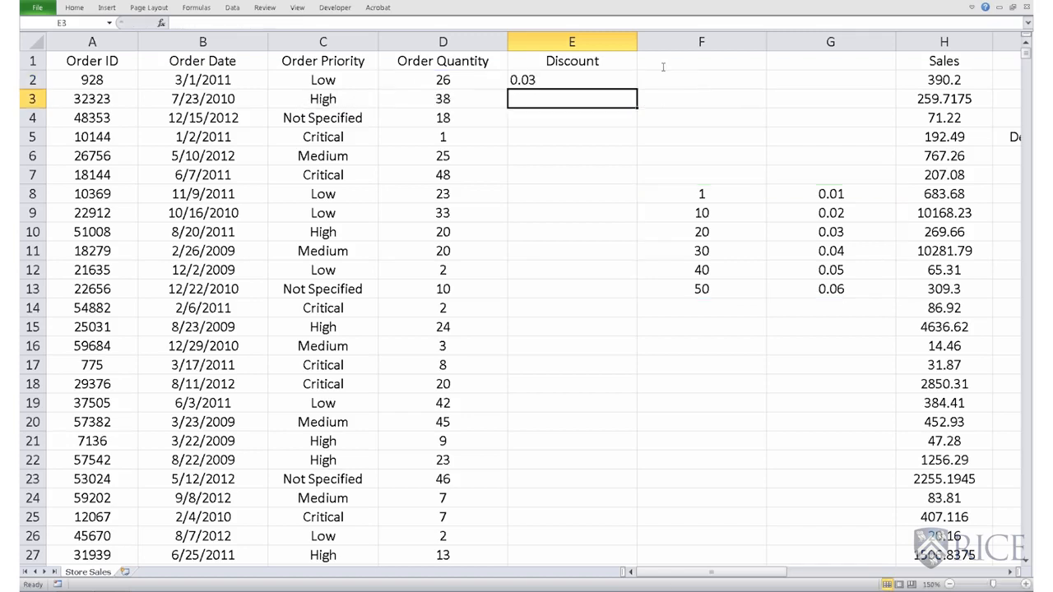
# Step: Make the table range in the E2 formula absolute, so it reads =VLOOKUP(D2,$F$8:$G$13,2,TRUE)
pyautogui.click(591, 75)
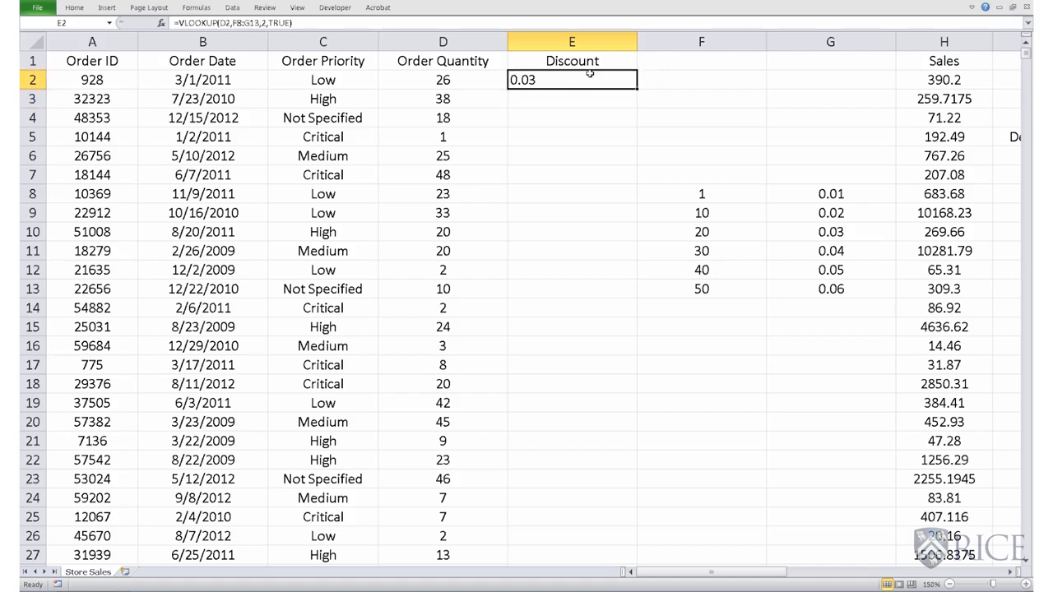
pyautogui.click(256, 22)
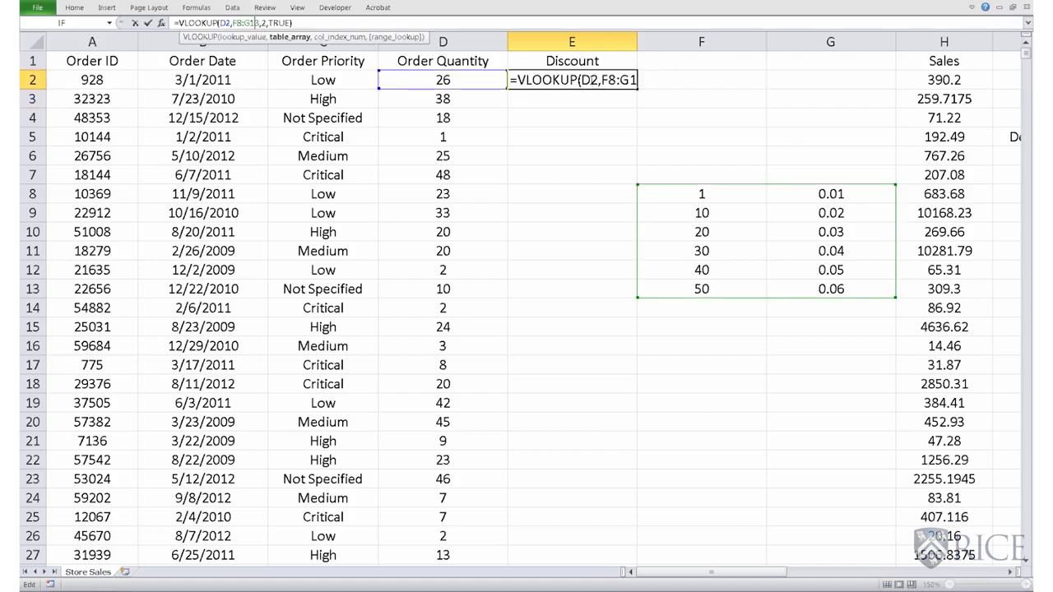
pyautogui.click(601, 80)
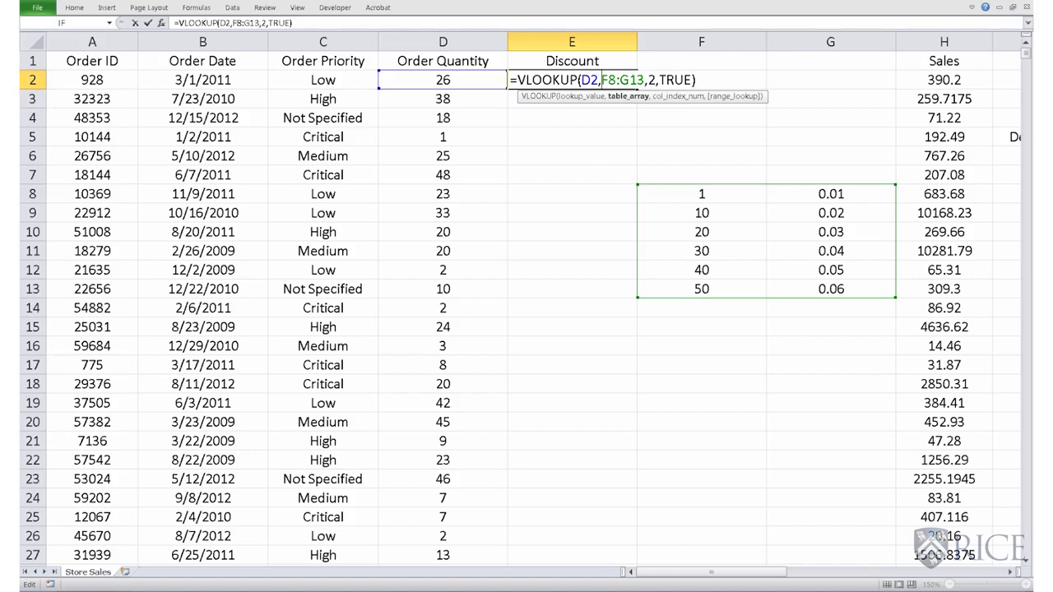
pyautogui.write('$')
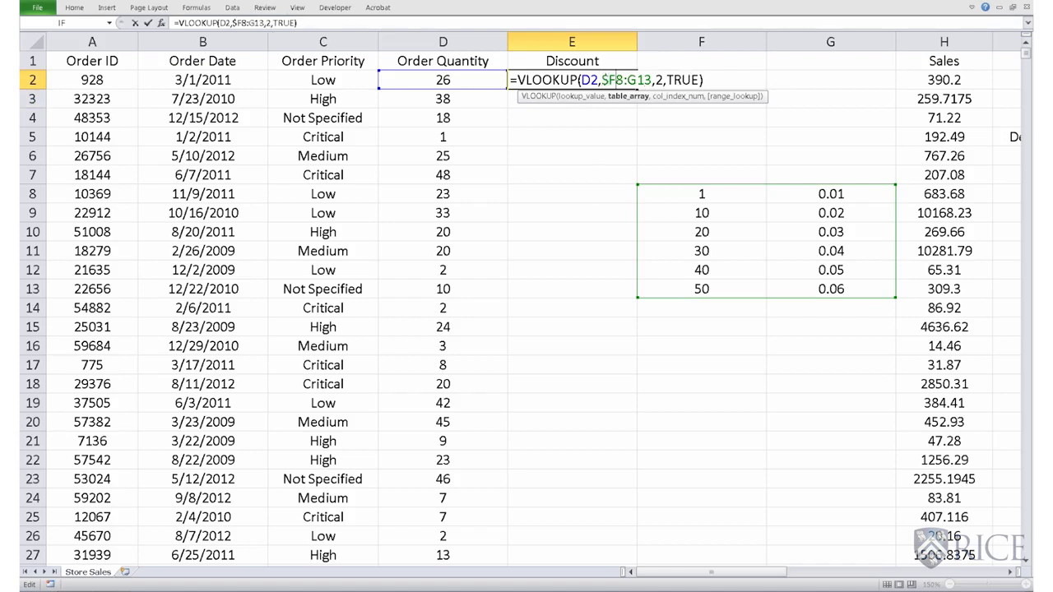
pyautogui.press('Right')
pyautogui.write('$')
pyautogui.press('Right')
pyautogui.press('Right')
pyautogui.press('Right')
pyautogui.press('Left')
pyautogui.write('$')
pyautogui.press('Right')
pyautogui.write('$')
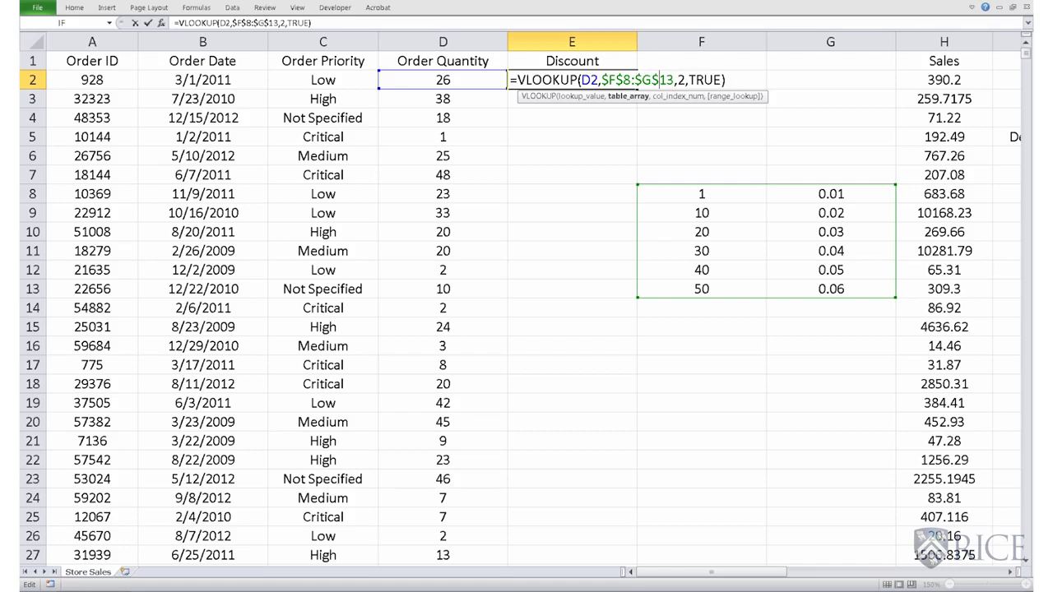
pyautogui.press('Return')
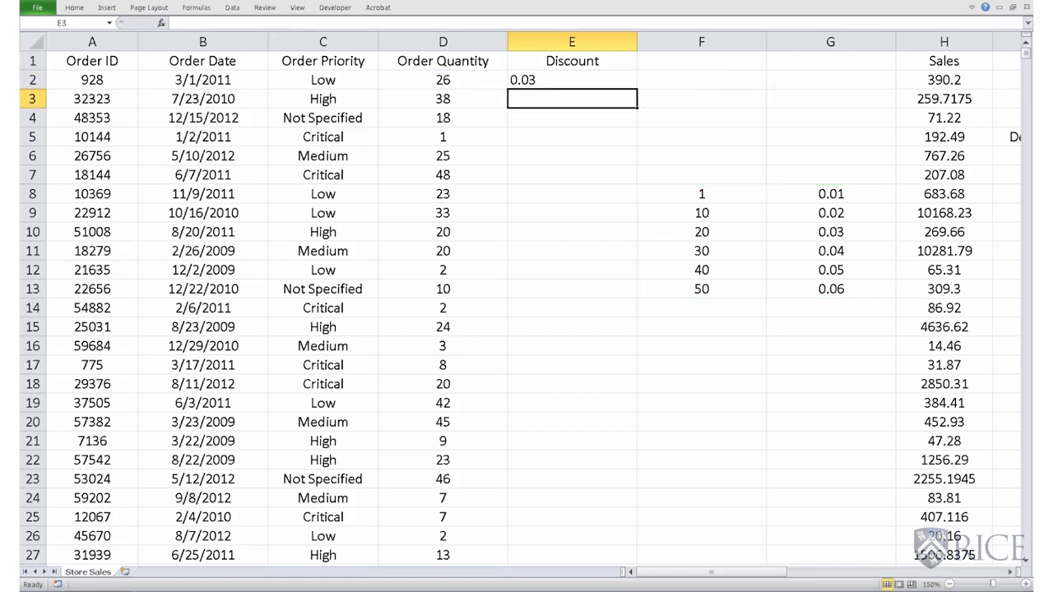
# Step: Fill the E2 formula down the whole Discount column and check rows 8 to 10 against their order quantities
pyautogui.click(547, 81)
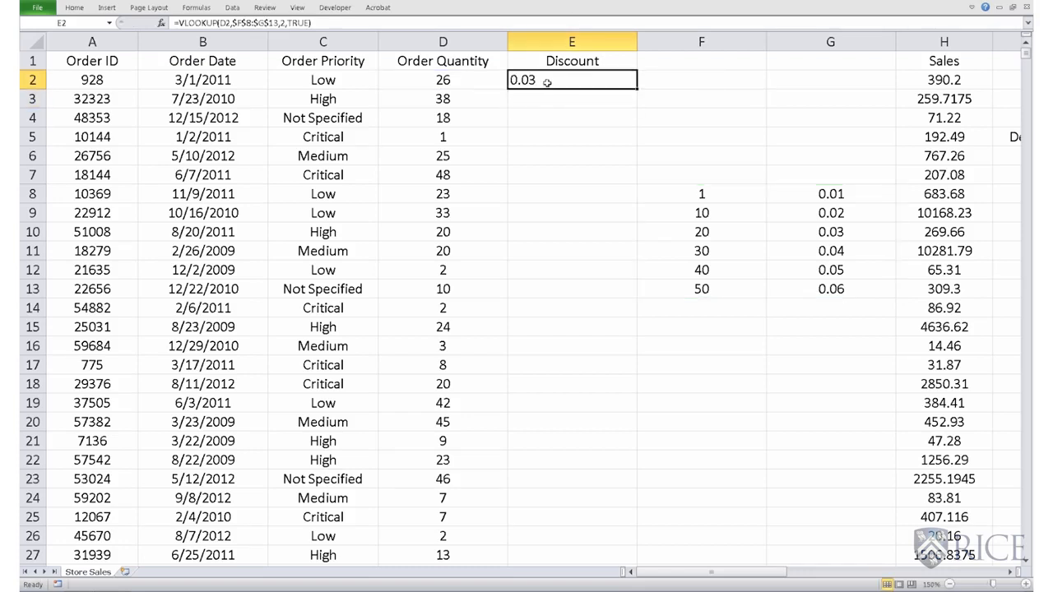
pyautogui.doubleClick(637, 88)
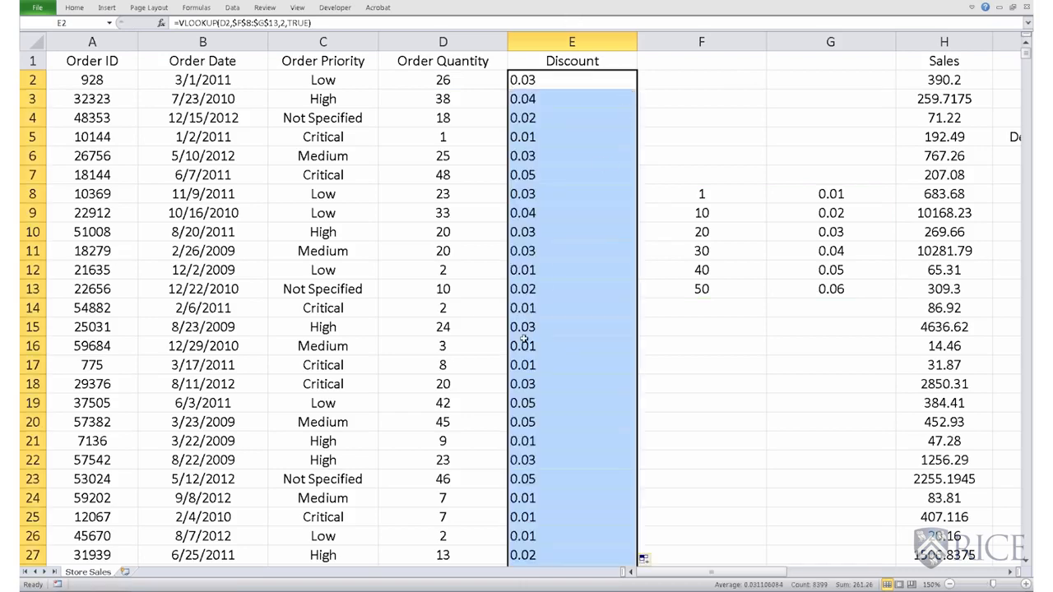
pyautogui.click(431, 195)
pyautogui.moveTo(431, 213); pyautogui.dragTo(525, 214)
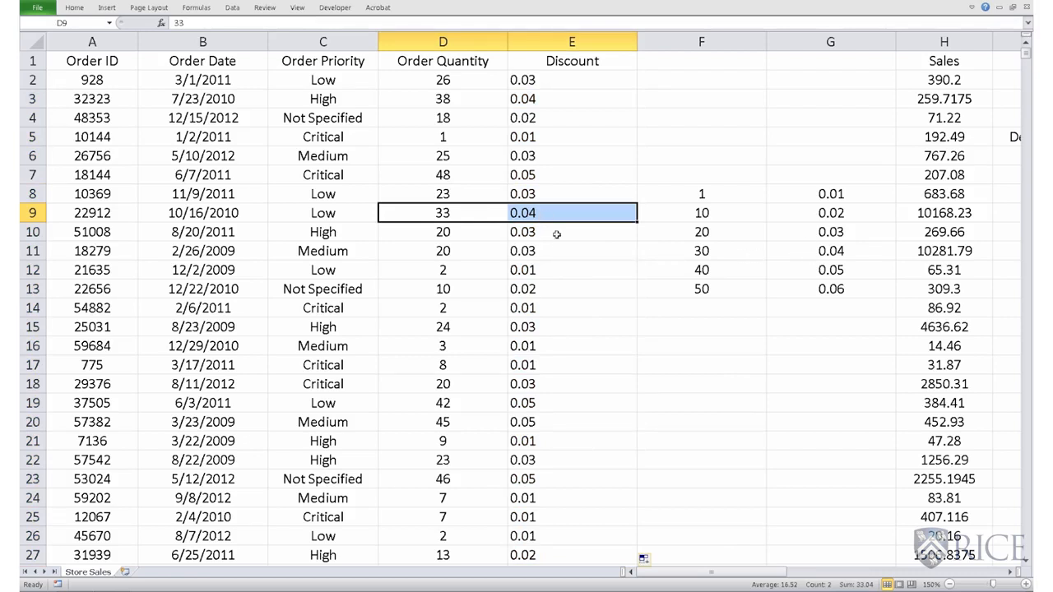
pyautogui.click(595, 236)
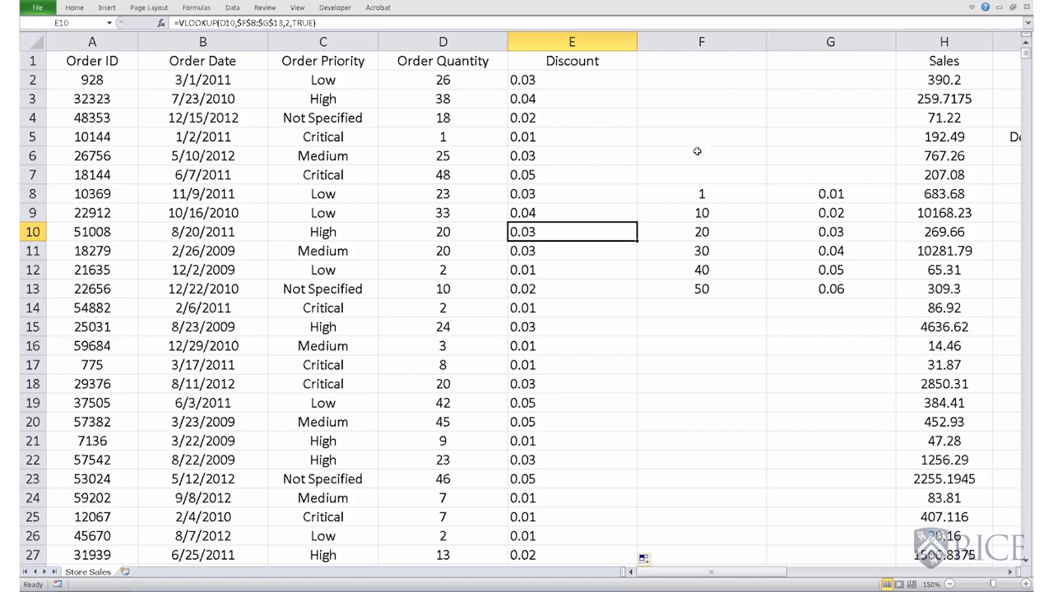
# Step: Change the discount for quantity 20 in G10 of the lookup table to 0.035
pyautogui.click(854, 233)
pyautogui.click(223, 22)
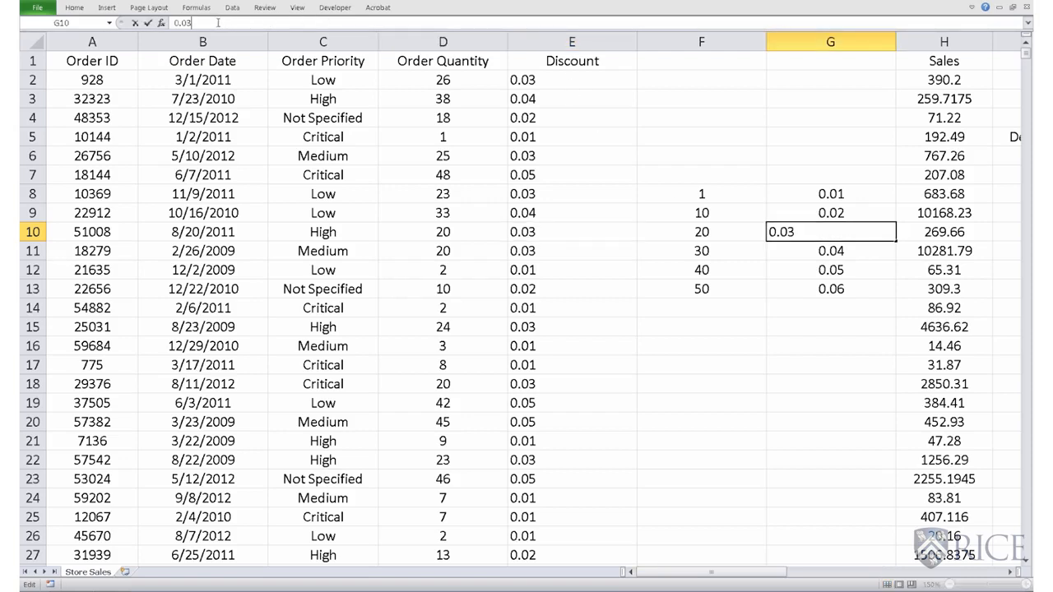
pyautogui.write('5')
pyautogui.press('Return')
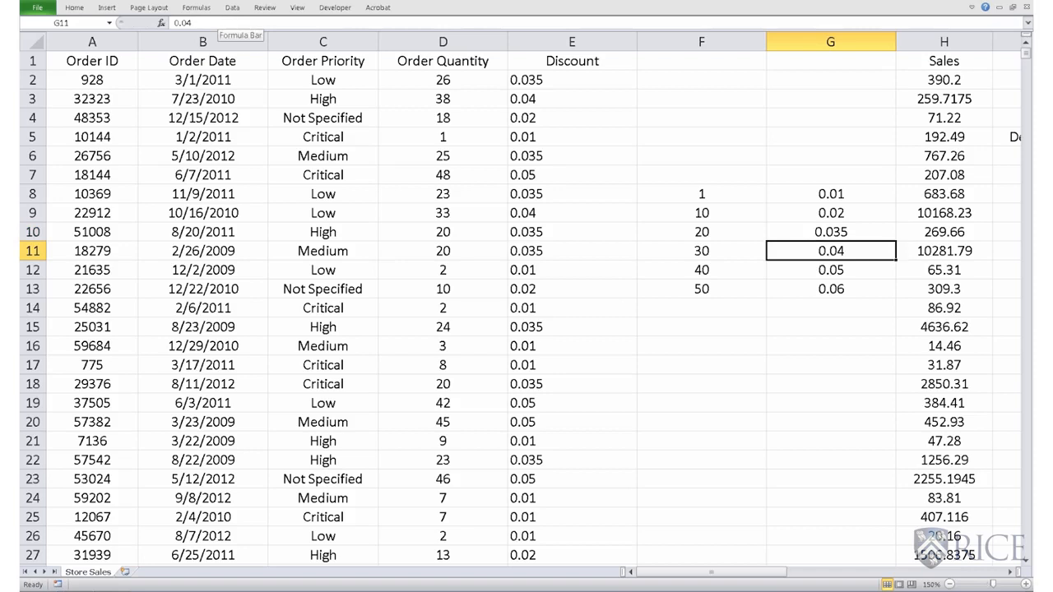
# Step: Check the recalculated discounts in E2, E6, E8, E10, E11, E15 and E18, whose quantities fall between 20 and 29
pyautogui.click(537, 83)
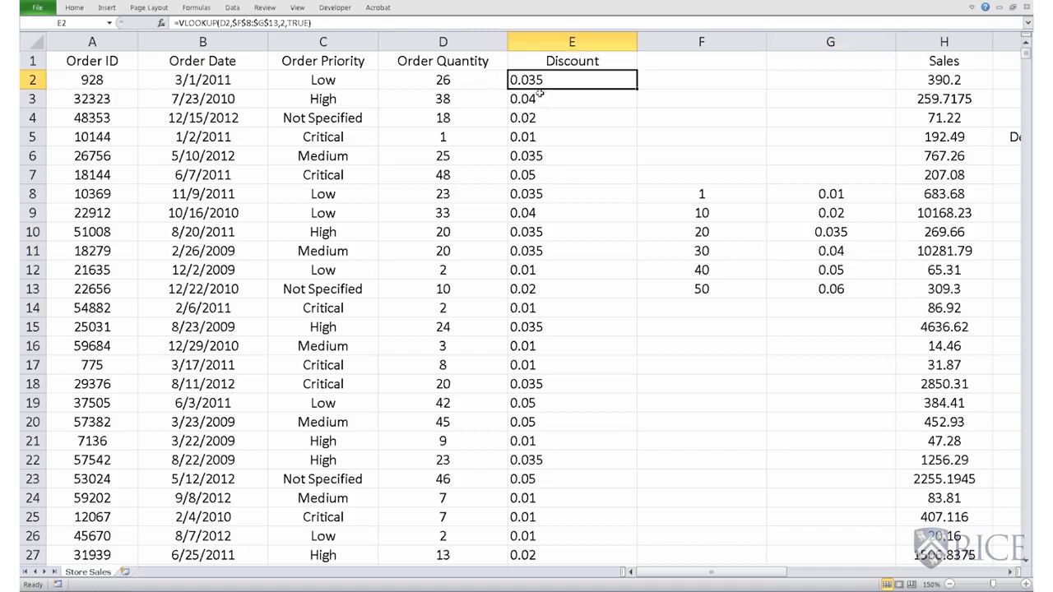
pyautogui.click(540, 157)
pyautogui.click(541, 193)
pyautogui.click(535, 232)
pyautogui.click(532, 251)
pyautogui.click(541, 331)
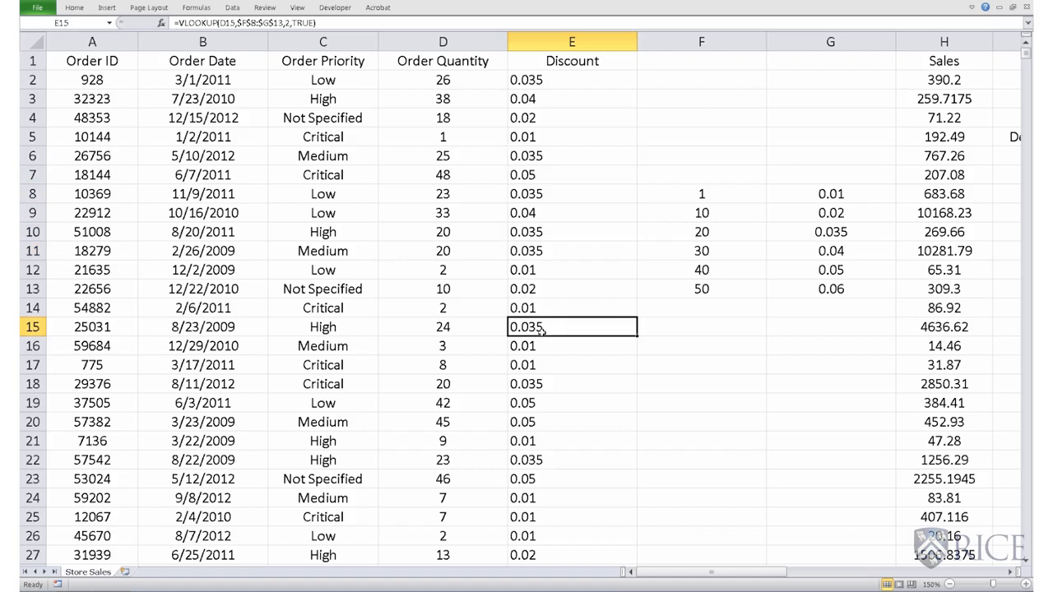
pyautogui.click(539, 386)
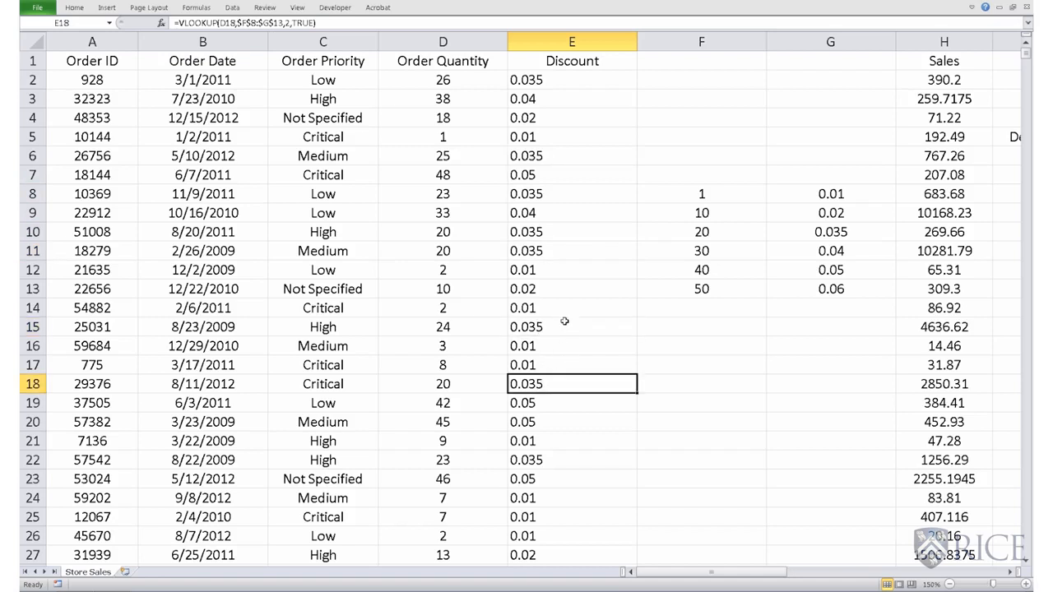